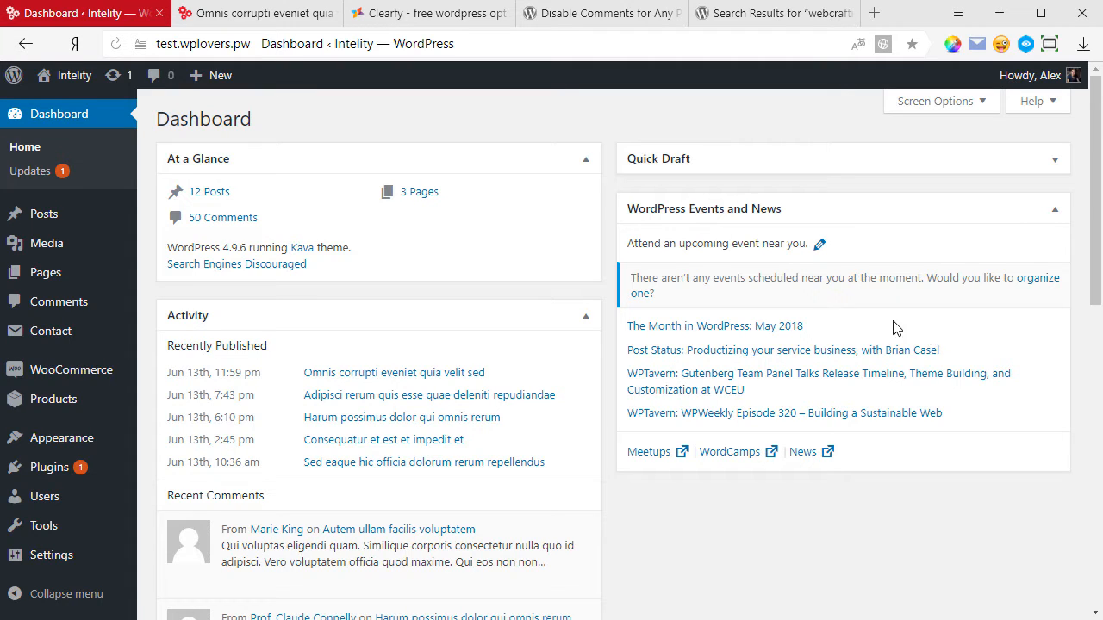
Check the existing comments on the open post, and disallow commenting on new articles in the Discussion settings
left_click(312, 15)
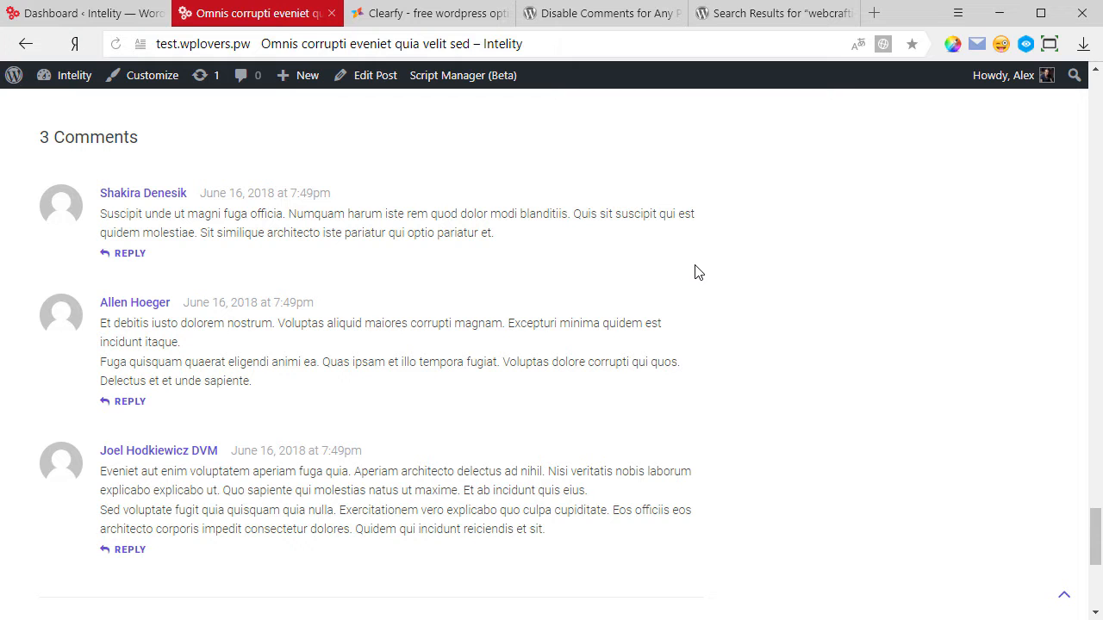
left_click(86, 13)
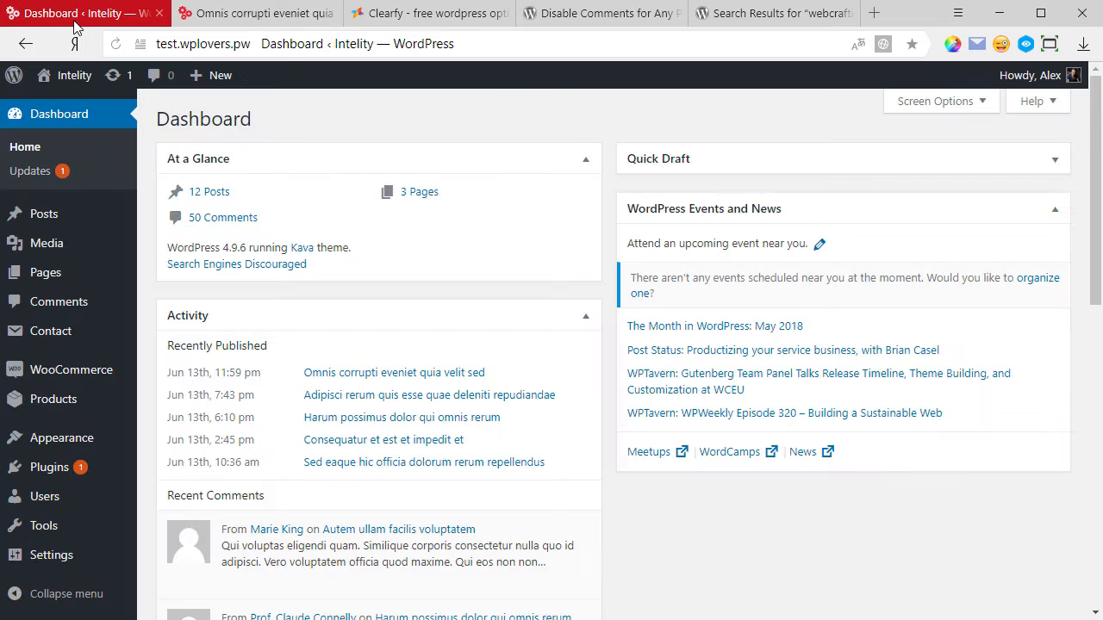
mouse_move(86, 561)
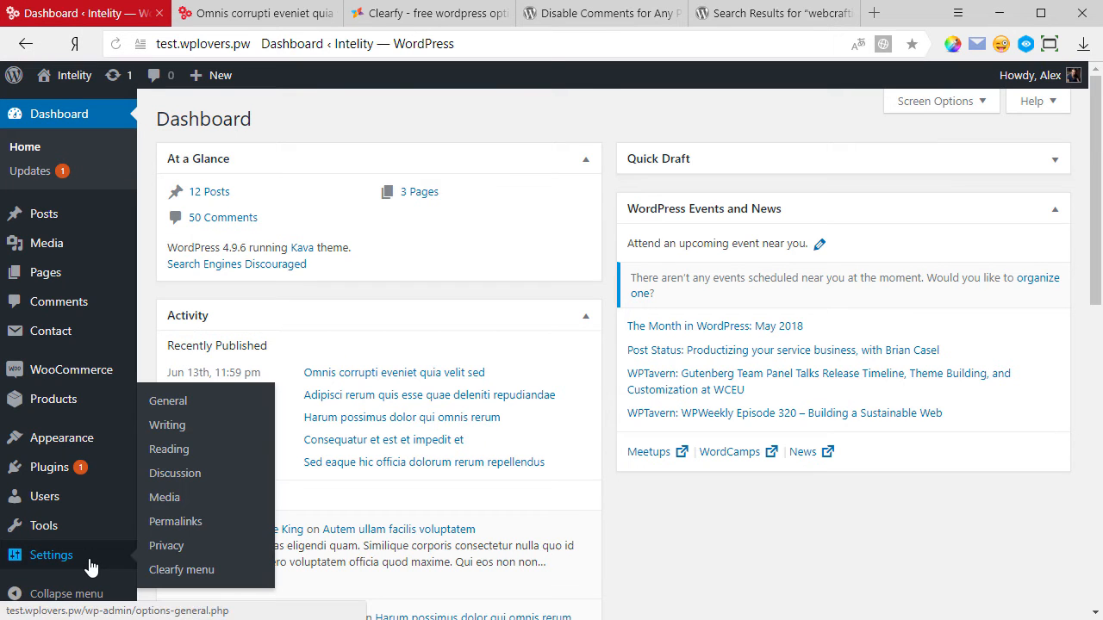
left_click(193, 481)
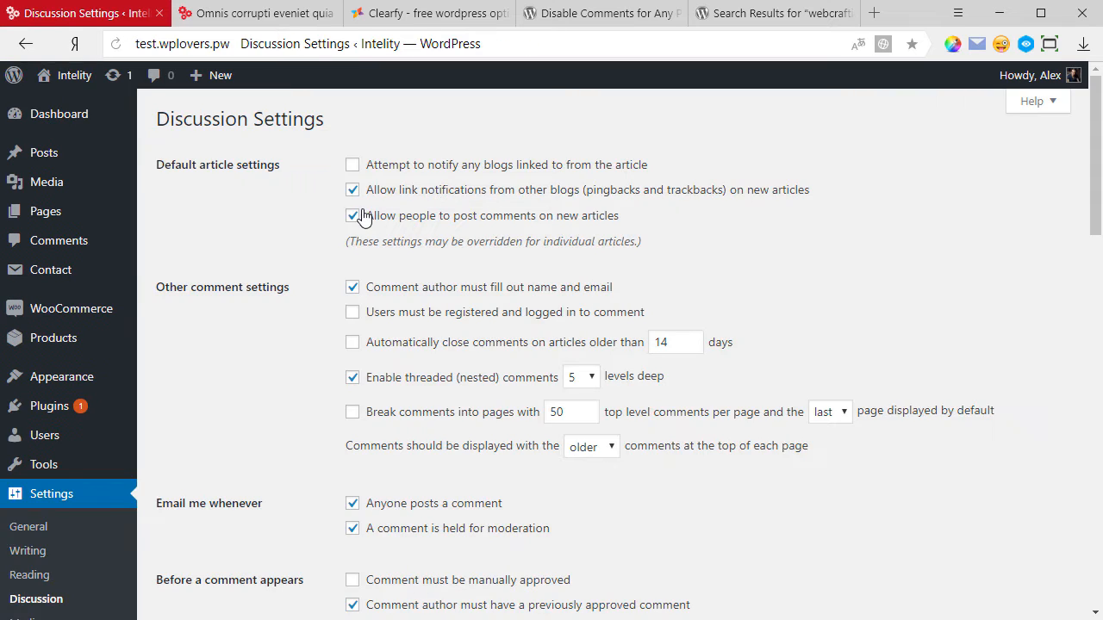
left_click(353, 215)
Bulk edit all listed posts so that Comments is set to Do not allow, and update them
left_click(83, 164)
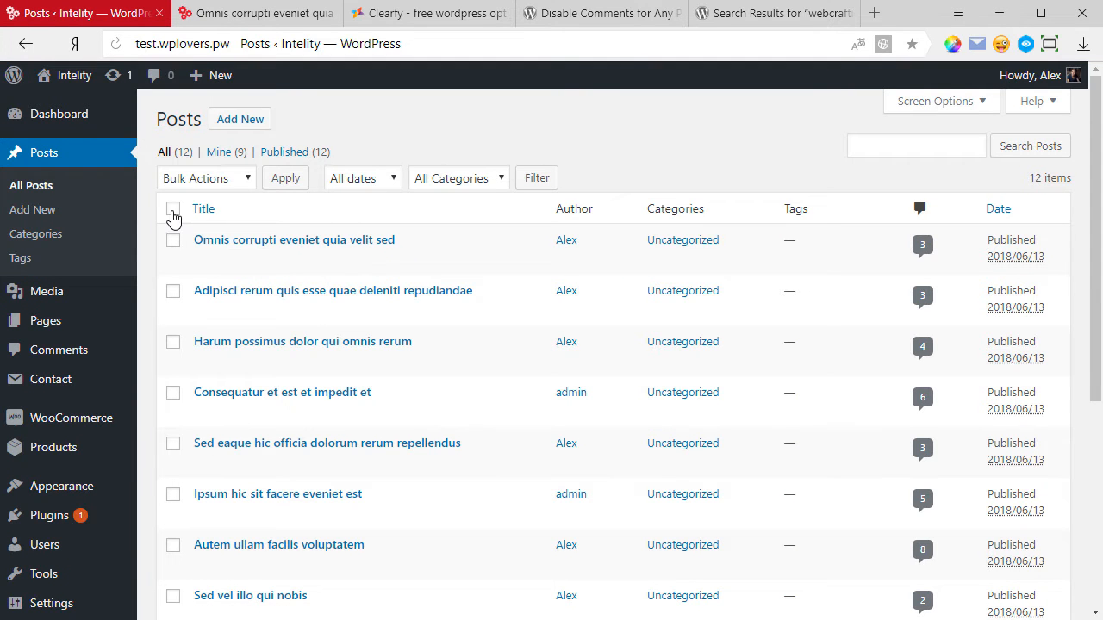
left_click(173, 209)
left_click(207, 181)
left_click(209, 220)
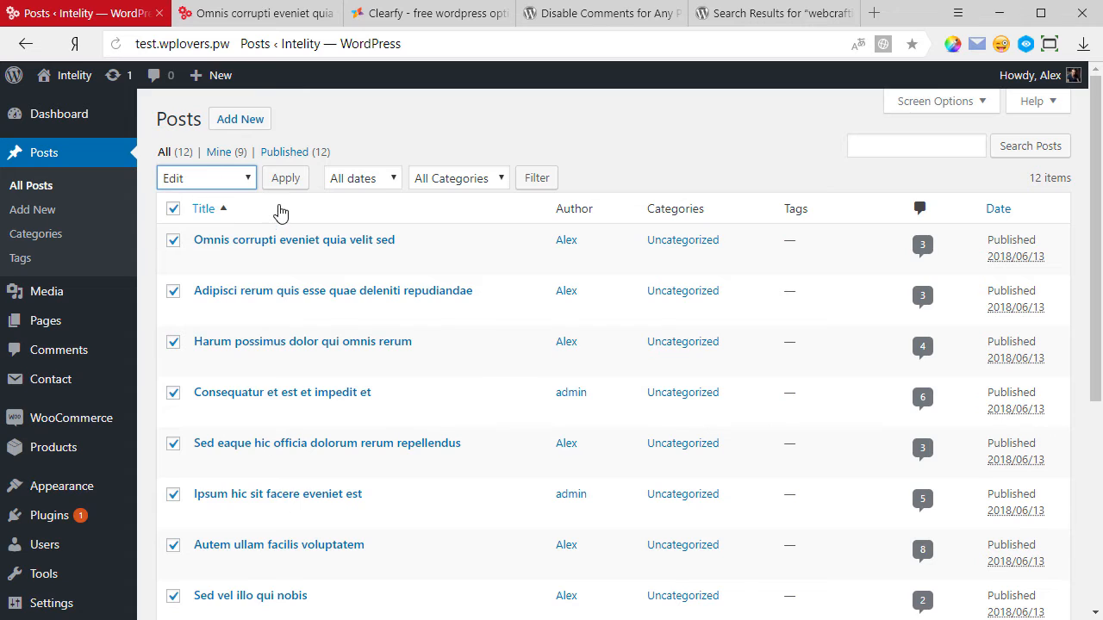
left_click(284, 181)
left_click(786, 382)
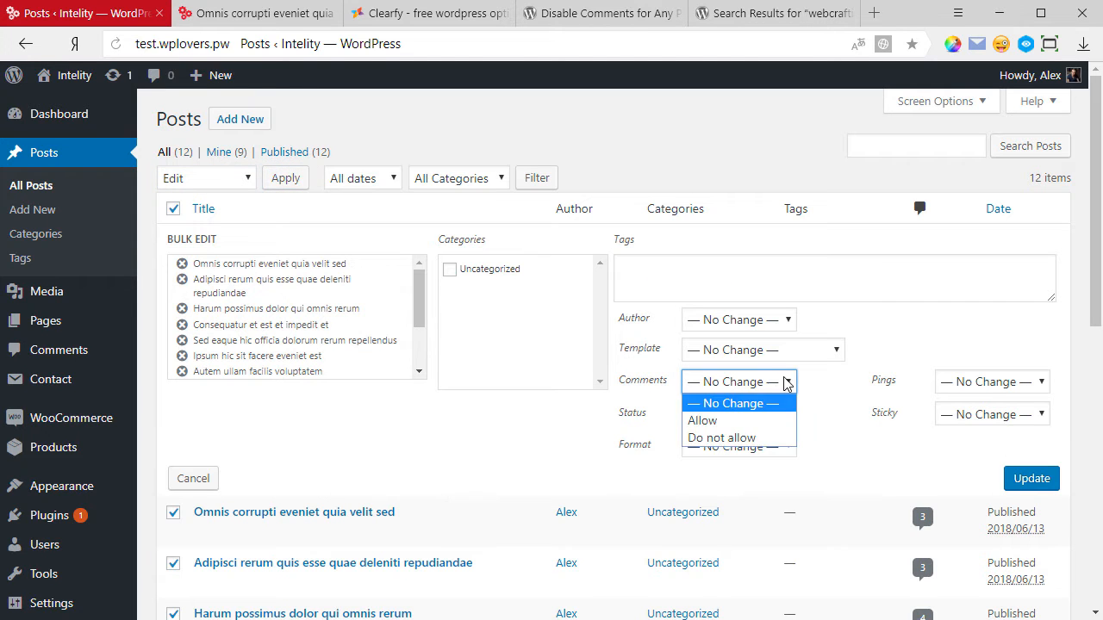
left_click(767, 440)
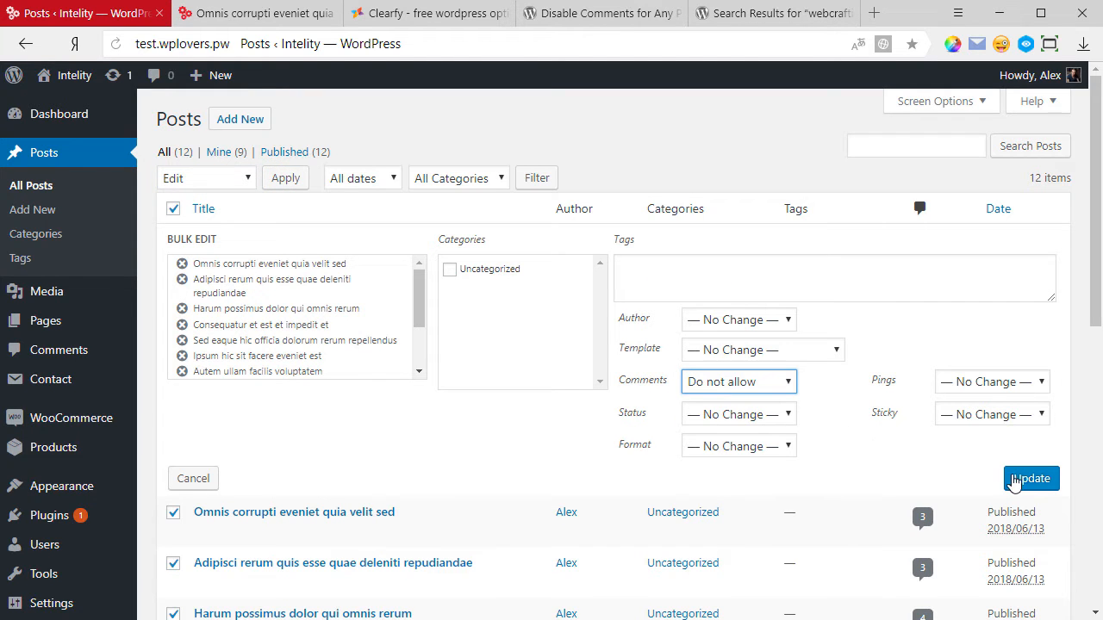
left_click(1029, 479)
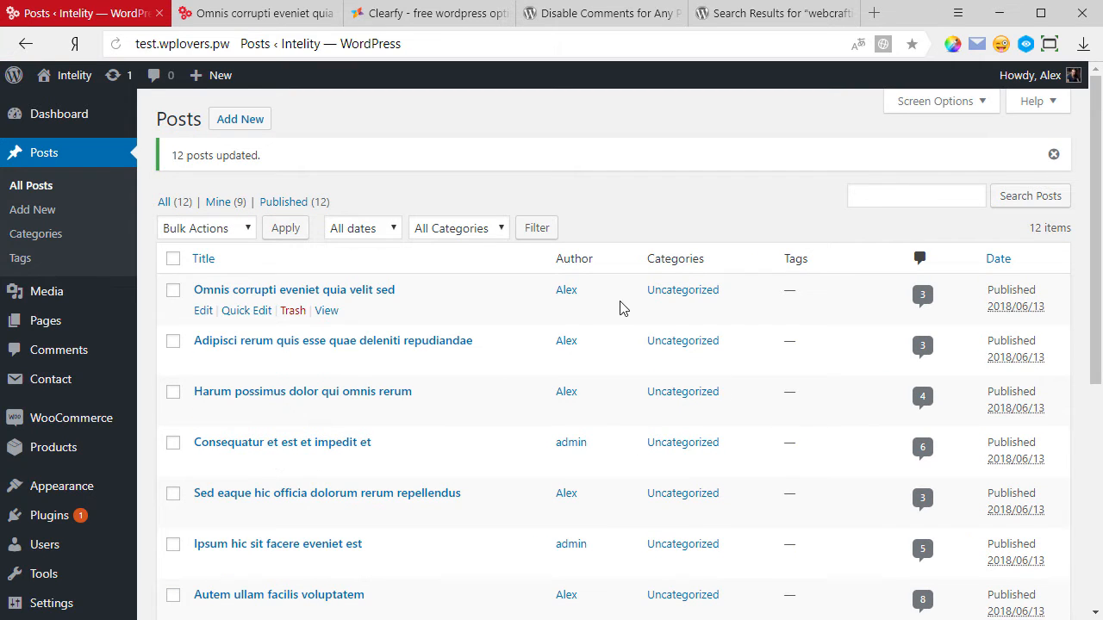
Examine the comment section of the post "Omnis corrupti eveniet quia velit sed" on the site, and return to the posts list
left_click(292, 21)
scroll(744, 328, "down", 1)
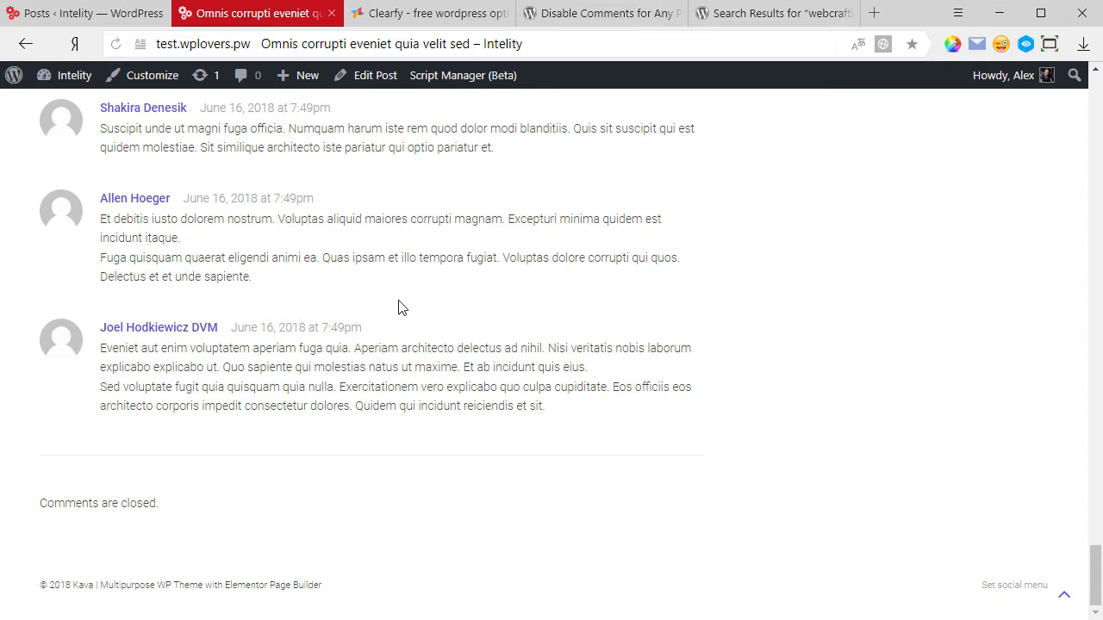
scroll(399, 308, "up", 1)
key("ctrl+shift+Tab")
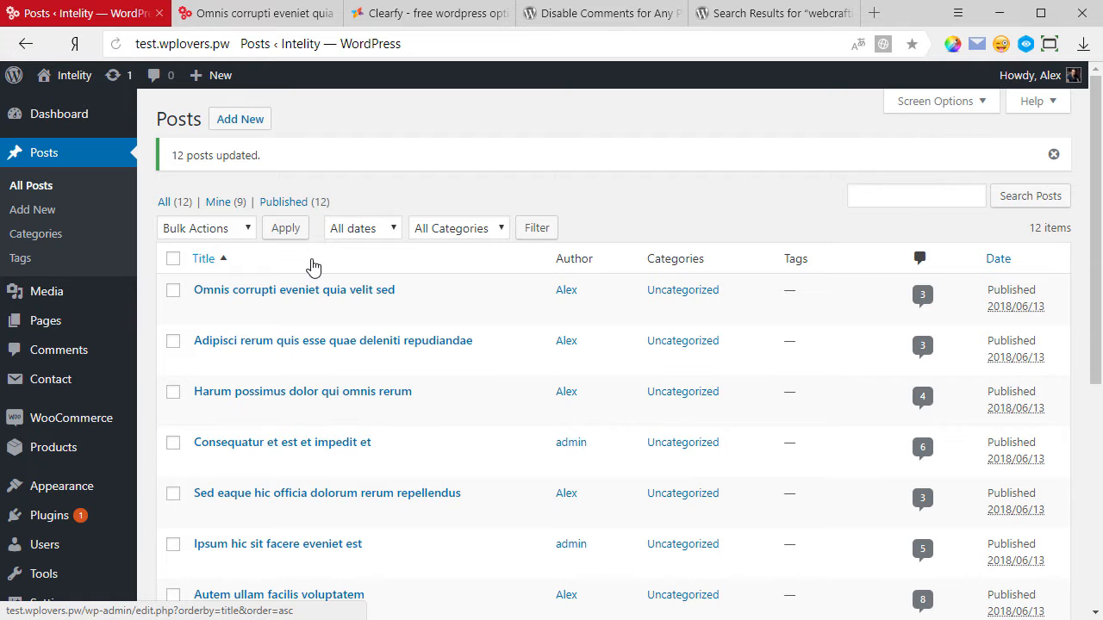
Select all listed comments and choose Move to Trash as the bulk action
left_click(80, 356)
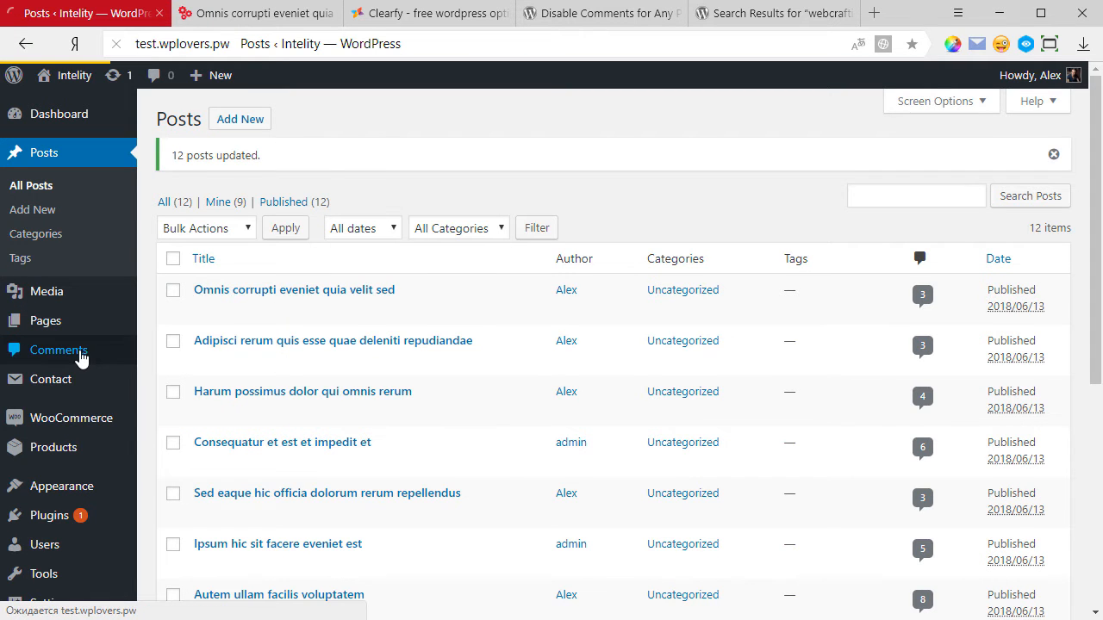
left_click(173, 209)
left_click(212, 179)
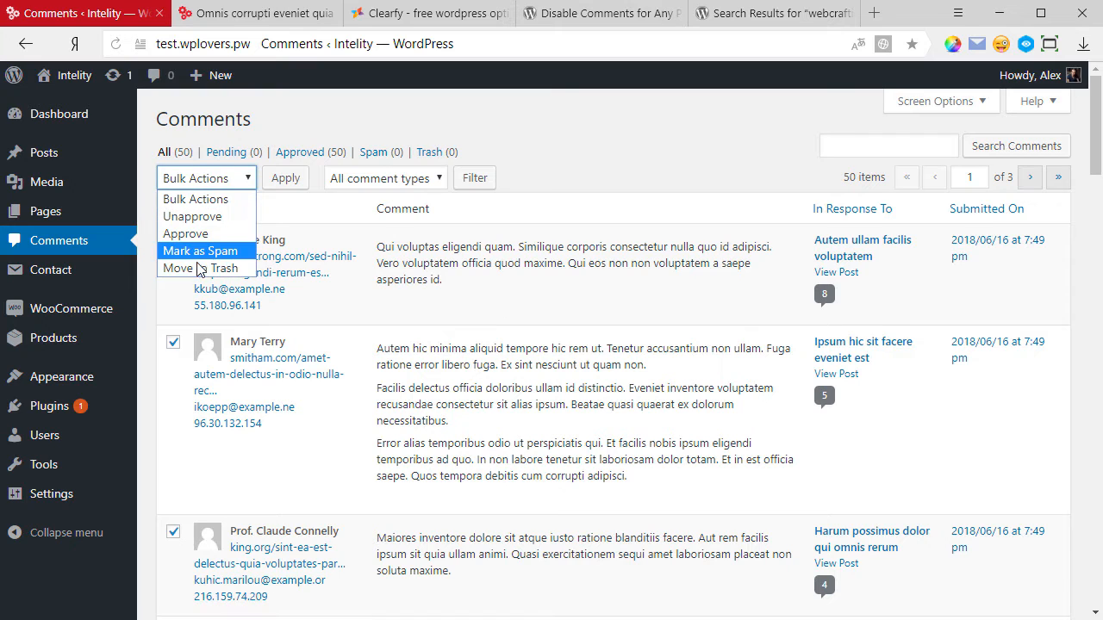
left_click(200, 268)
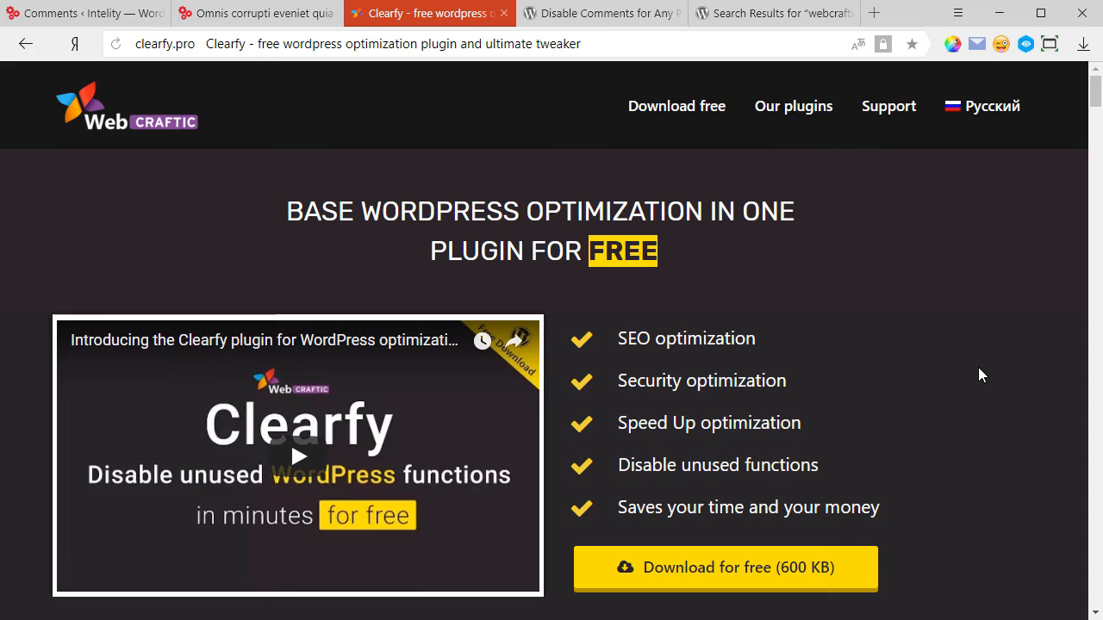
Set Disable comments to Everywhere in the Clearfy comment settings and save
key("ctrl+Tab")
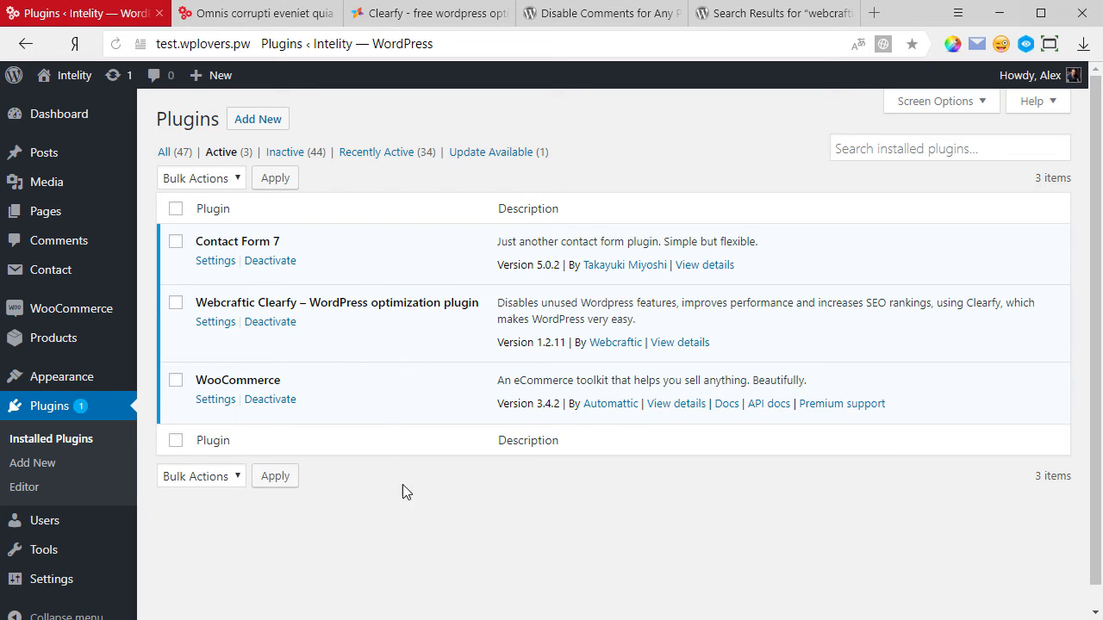
mouse_move(64, 582)
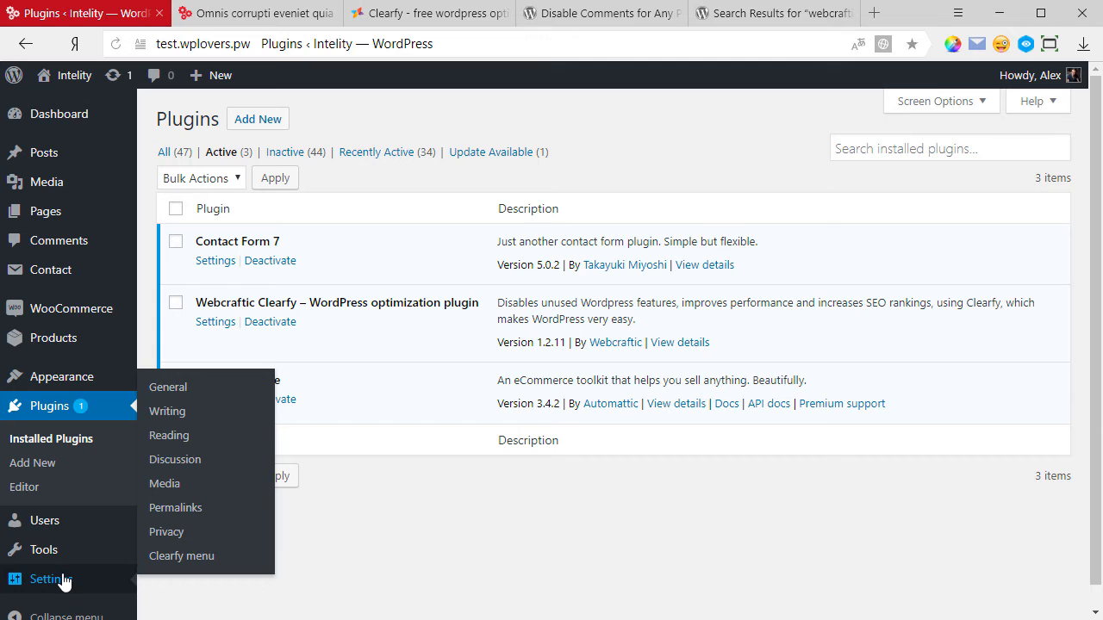
left_click(181, 555)
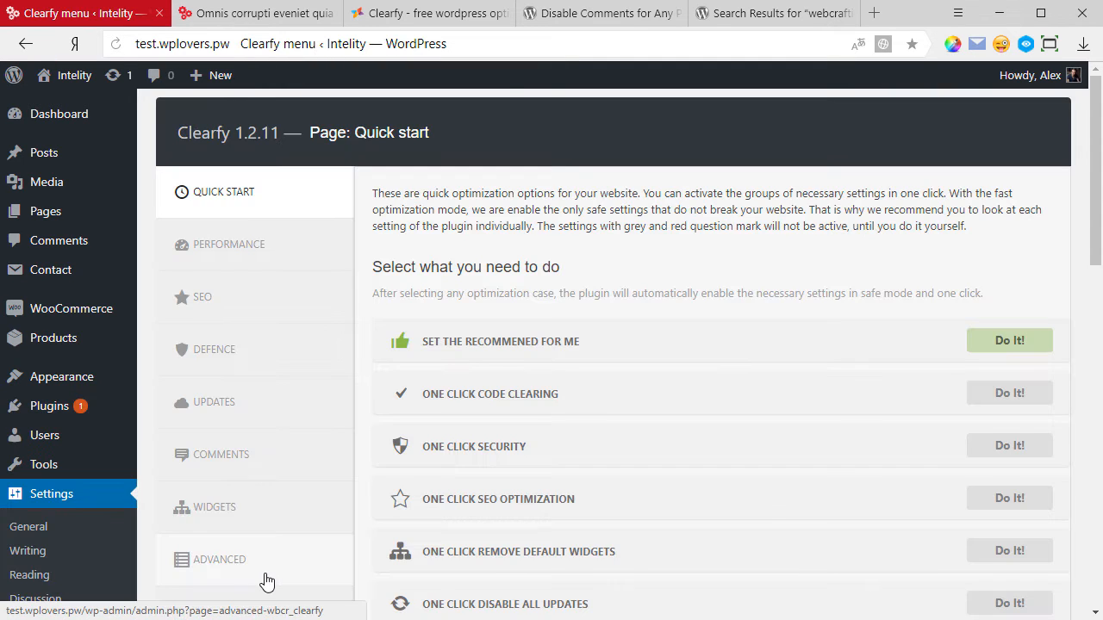
left_click(267, 473)
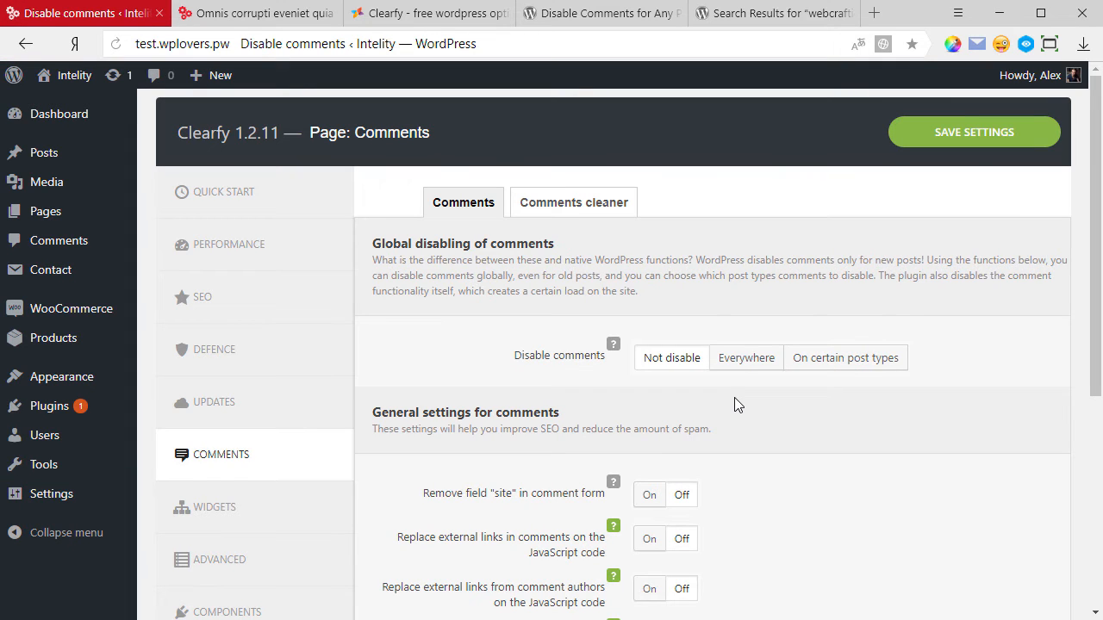
left_click(757, 364)
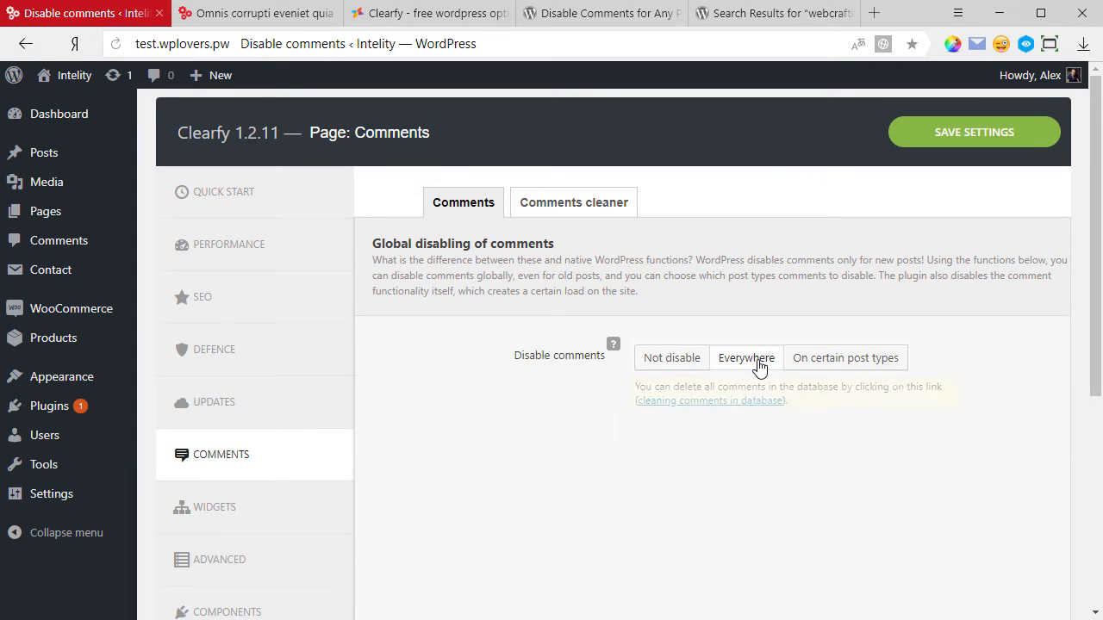
left_click(886, 140)
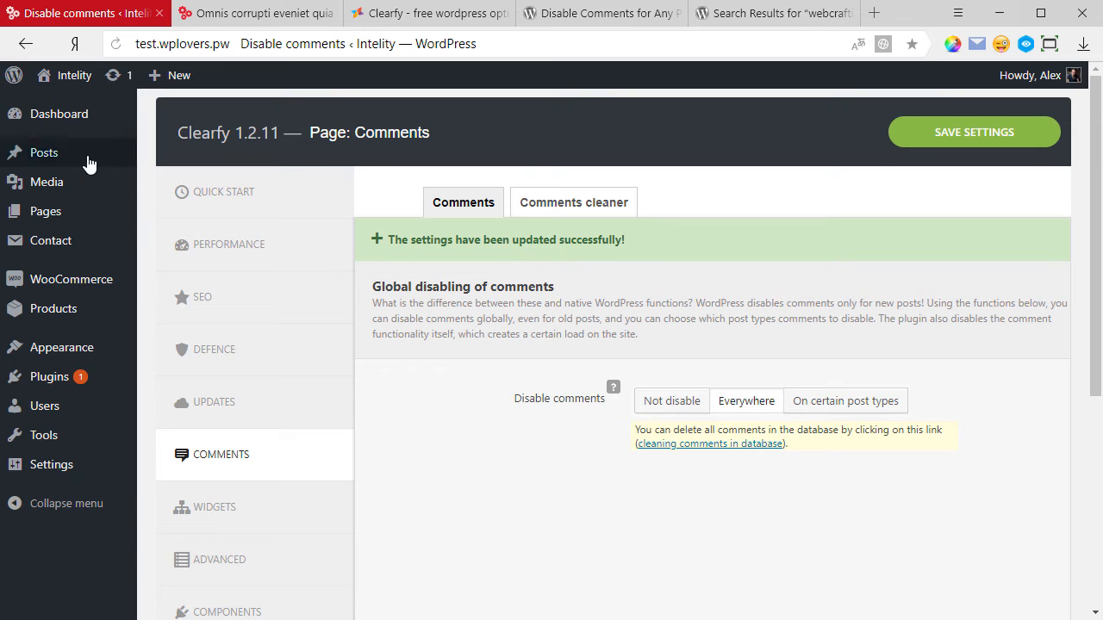
Reload the open post on the site to check its comment section
mouse_move(70, 255)
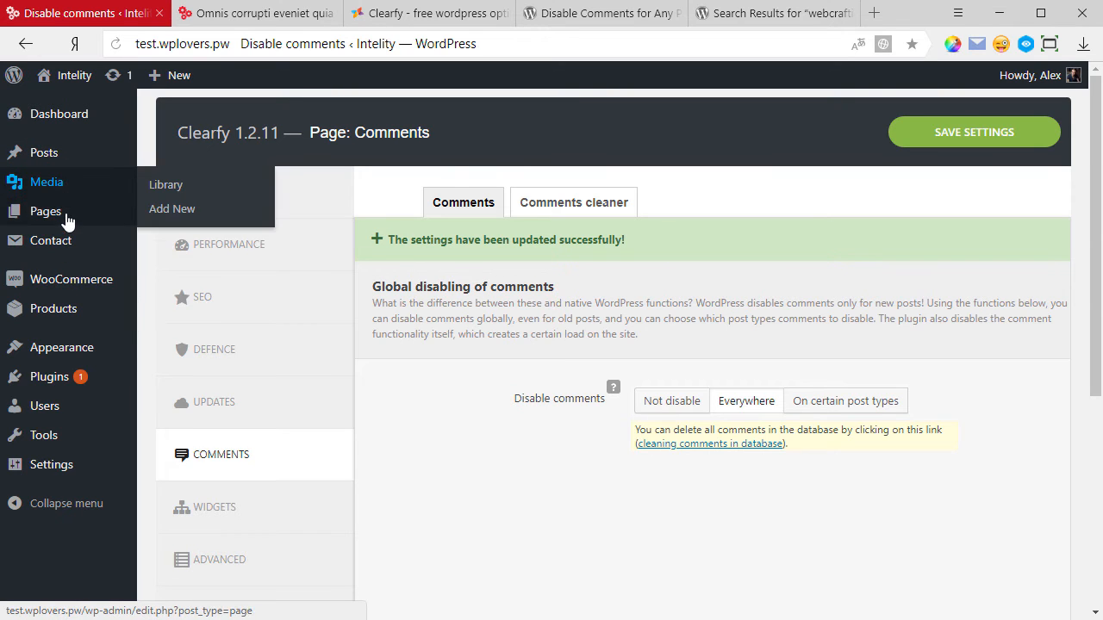
key("ctrl+Tab")
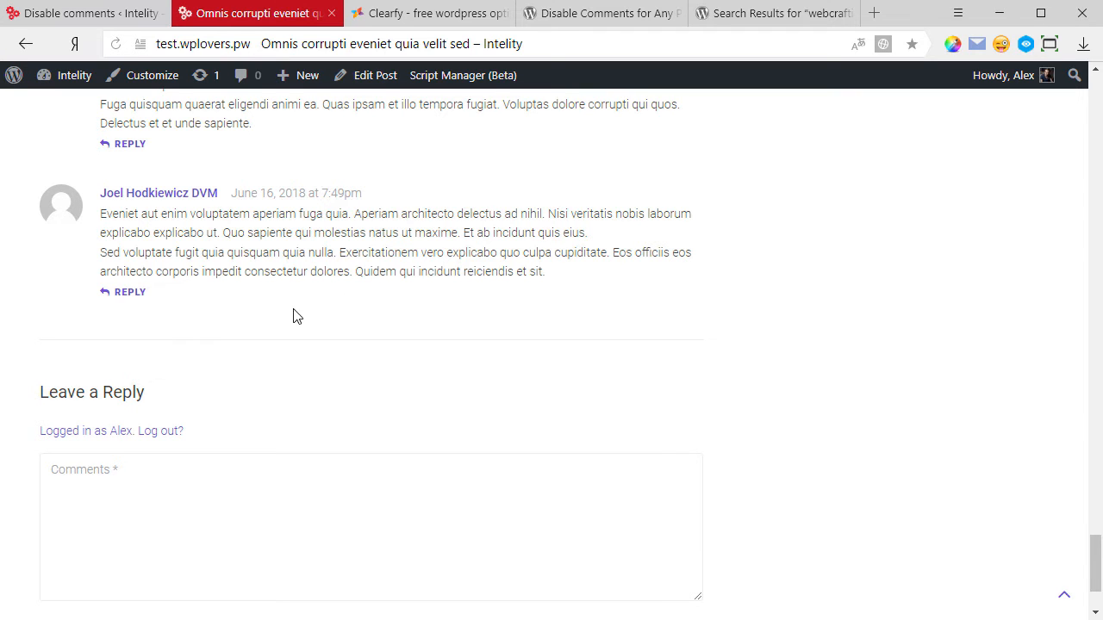
left_click(190, 500)
left_click(115, 44)
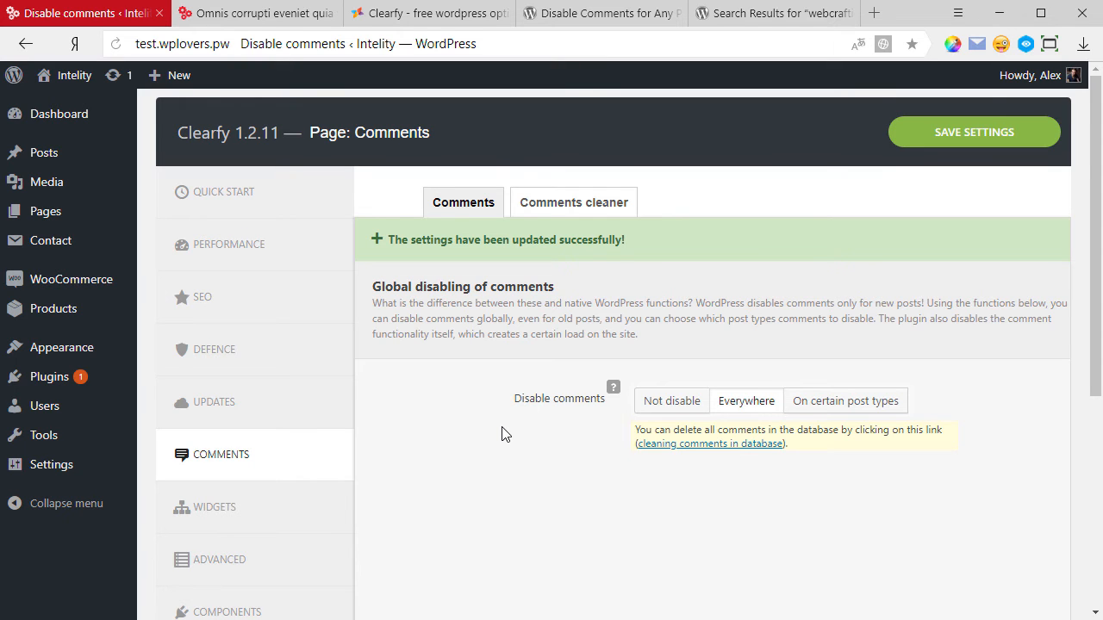
Set Clearfy to disable comments on certain post types, with Pages selected
left_click(843, 403)
scroll(741, 457, "down", 1)
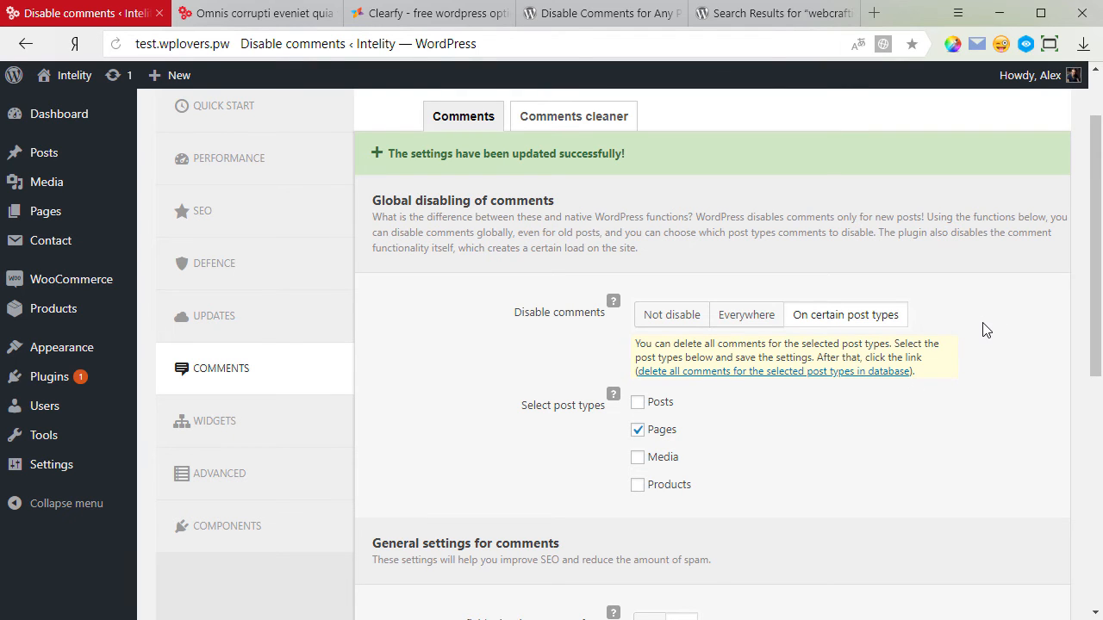
scroll(985, 328, "down", 1)
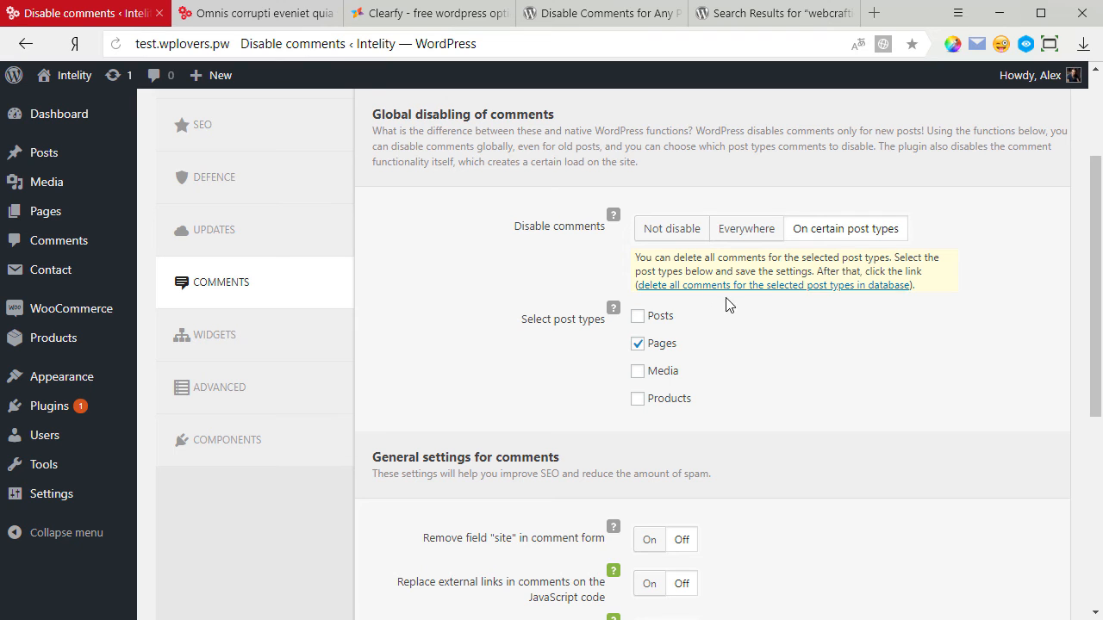
Set Disable comments back to Not disable in Clearfy and save the settings
left_click(669, 235)
scroll(838, 335, "up", 2)
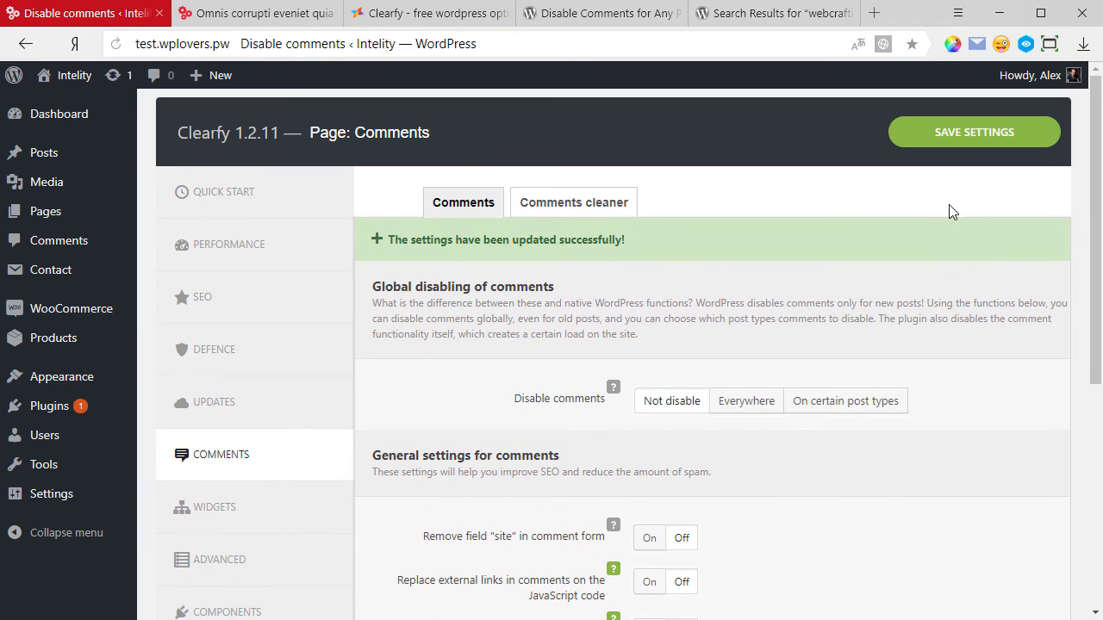
left_click(960, 147)
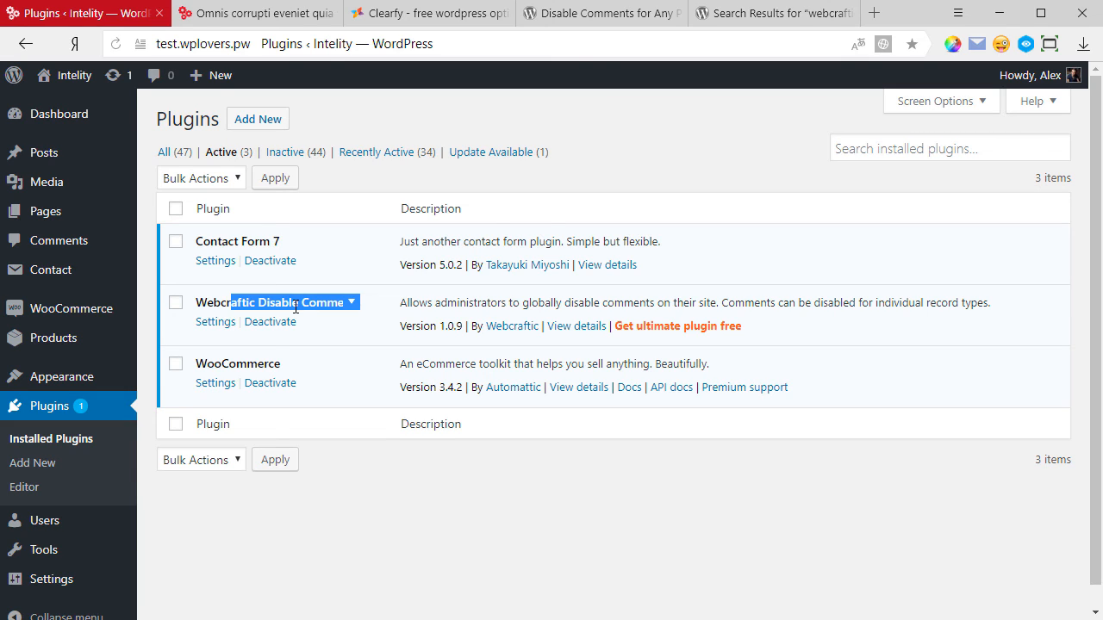
Open the Disable comments settings of the Webcraftic Disable Comments plugin
mouse_move(47, 584)
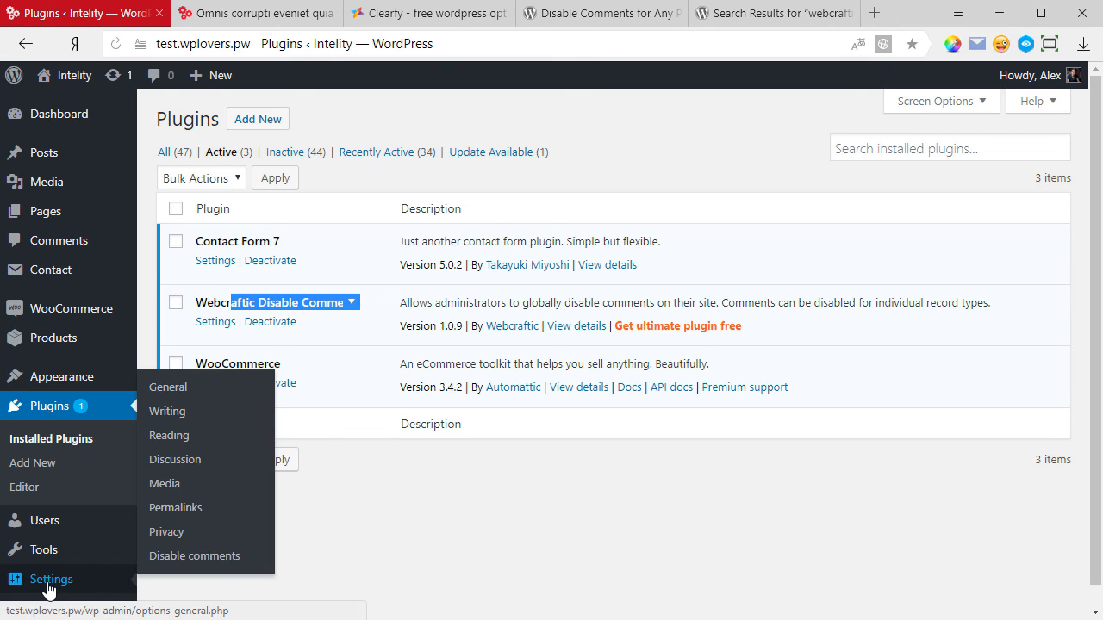
left_click(175, 558)
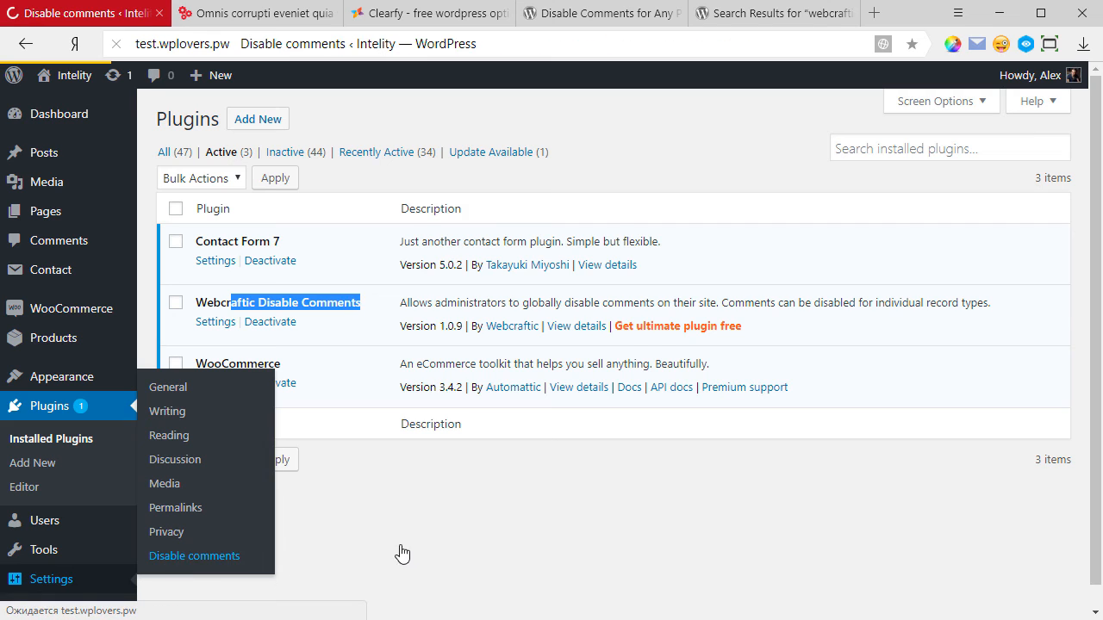